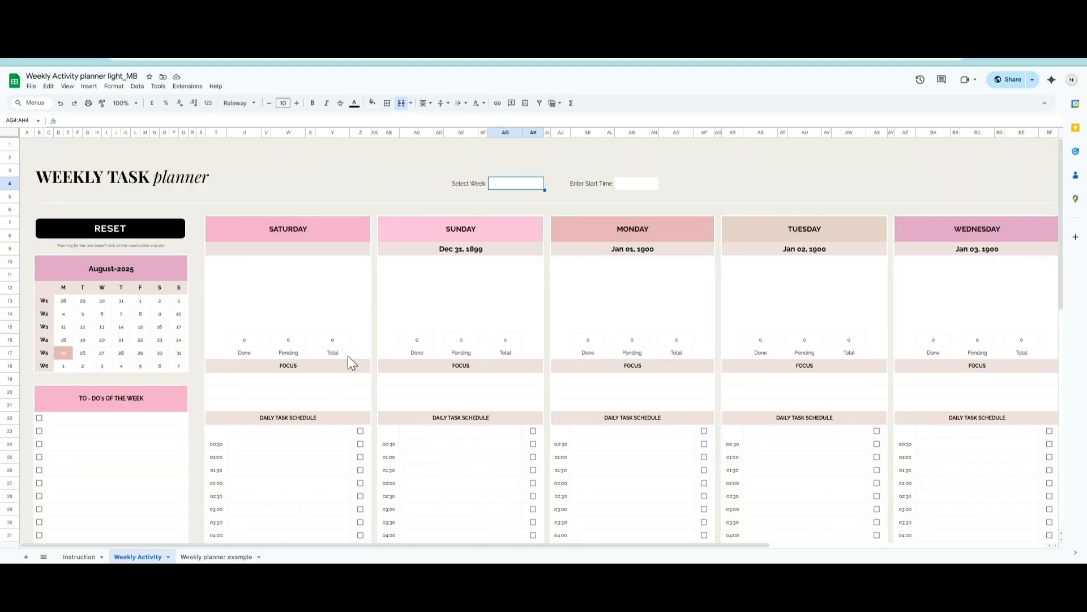
scroll(267, 444, down, 10)
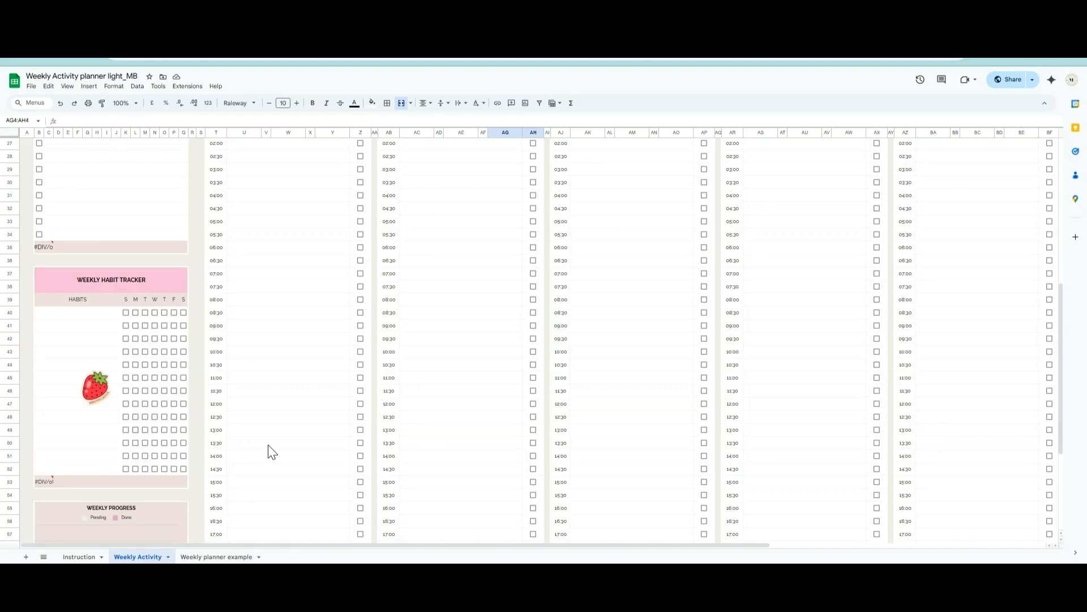
scroll(267, 444, up, 10)
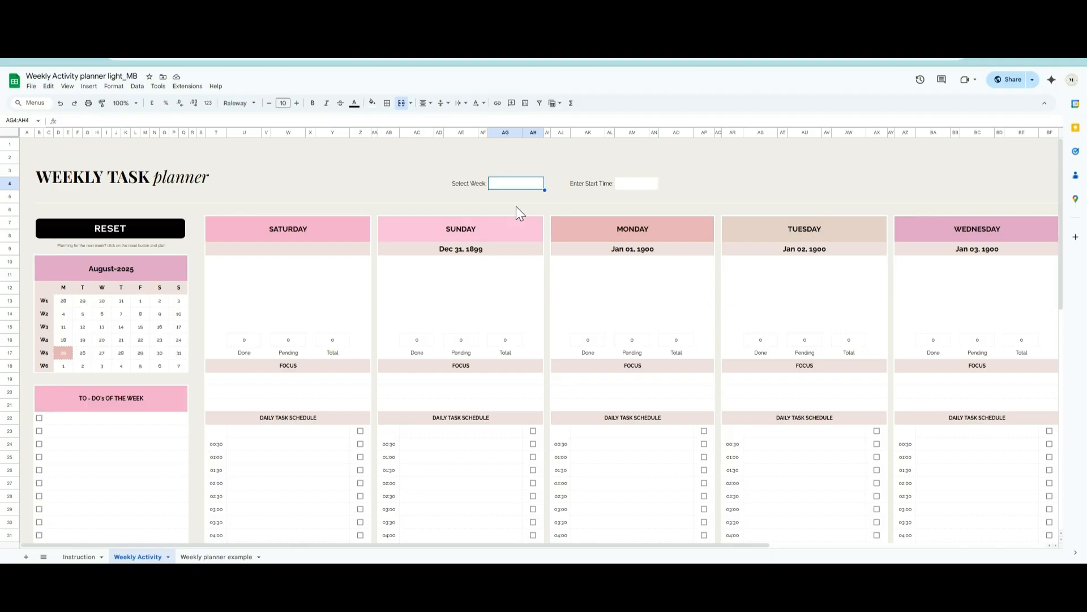
- Set the planner's selected week to 25/8/2025 and its start time to 06:30
double_click(518, 183)
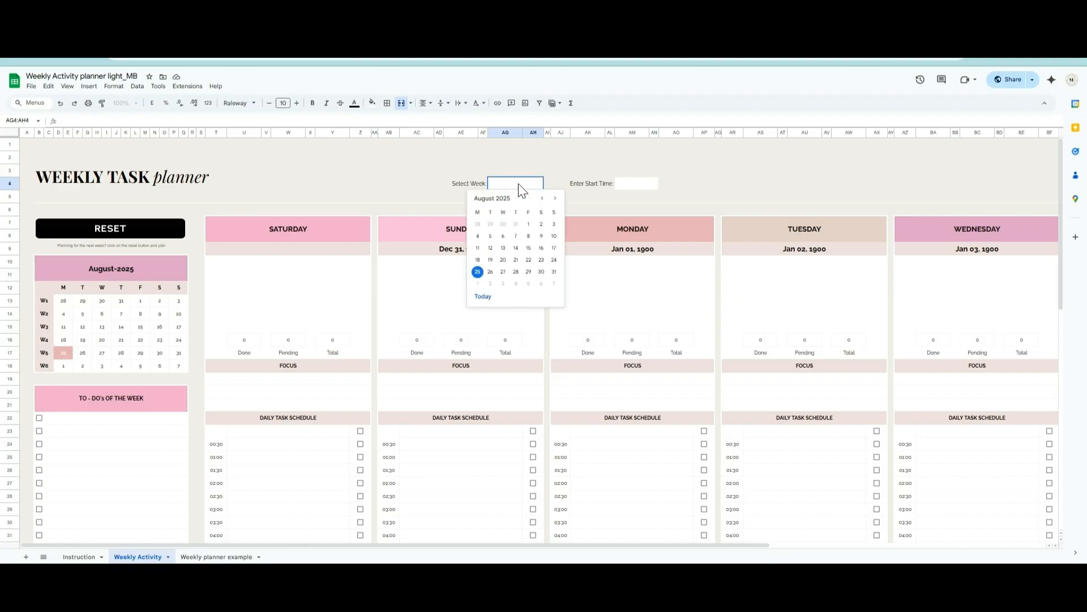
click(474, 271)
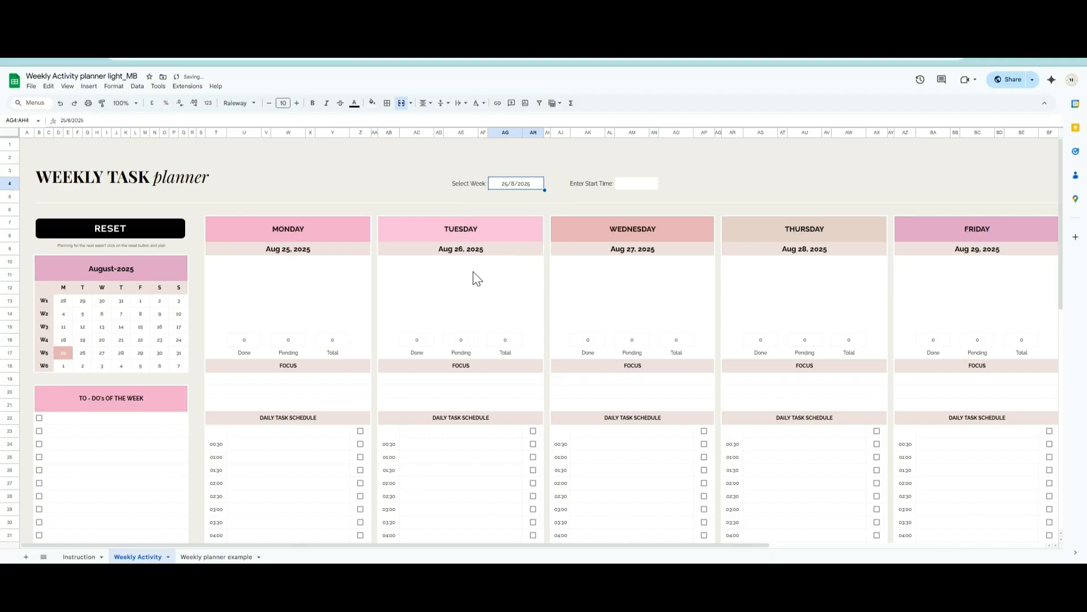
click(640, 185)
text(6:30)
key(Return)
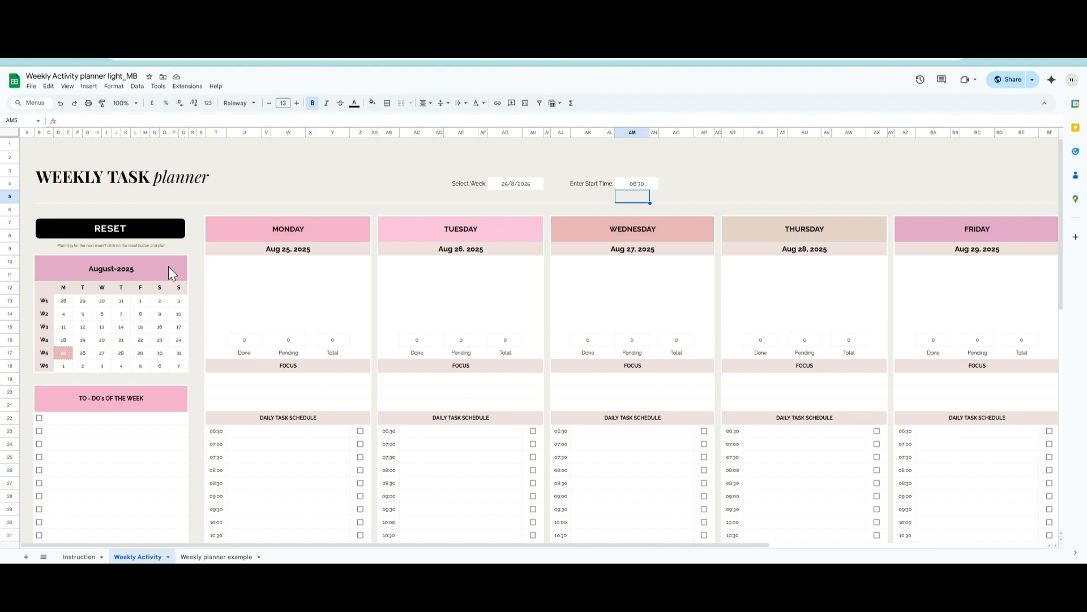
- Add "Submit Project report by thursday" and "Grocery shopping for the week" as the first two to-dos of the week
scroll(147, 303, down, 3)
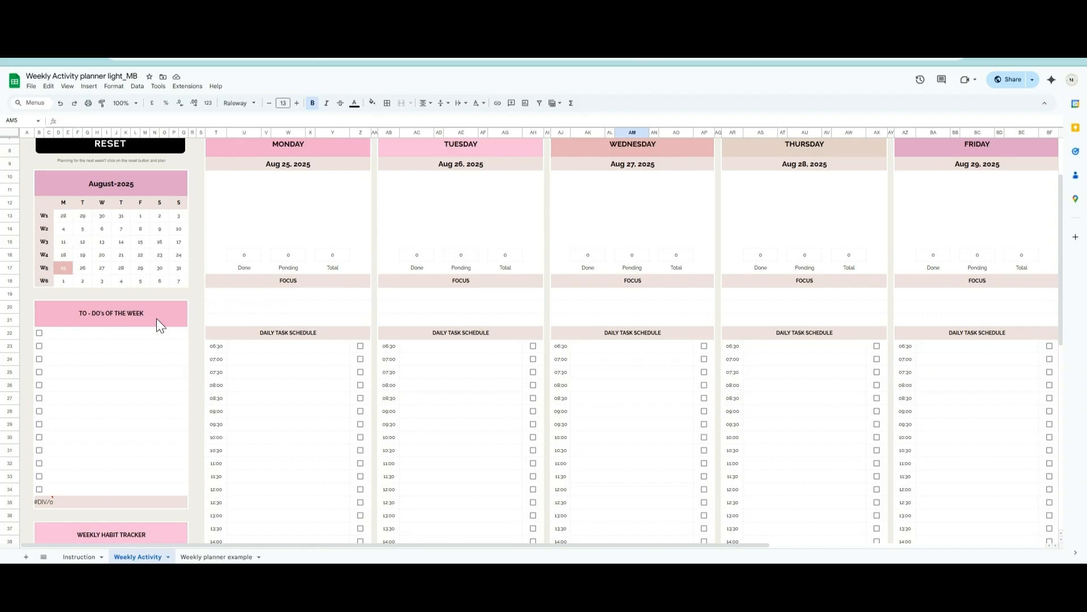
click(134, 334)
text(Submit Pro)
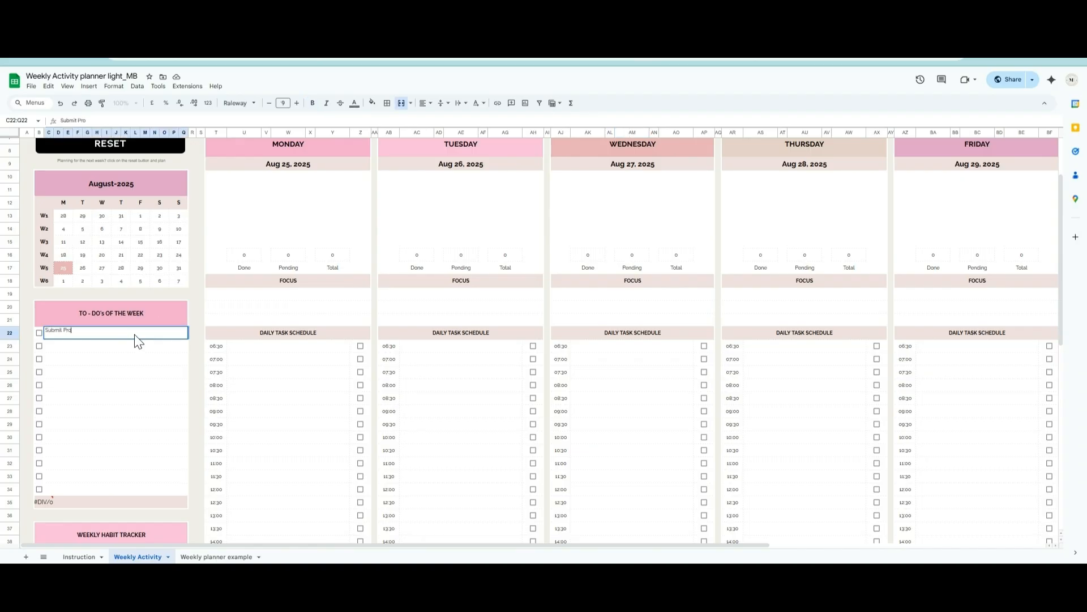
text(ject report by thursday)
key(Return)
text(Grocery shopping for the week)
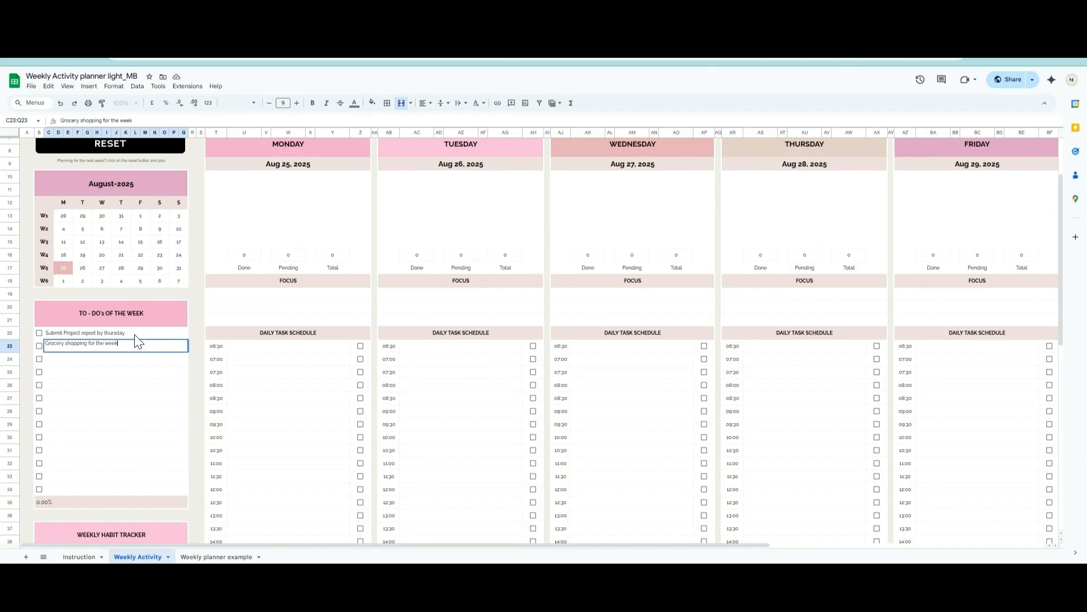
key(Return)
- Add "Pay electricity and internet bills" and "Call & schedule doctor's appot." to the to-dos of the week
text(Pay electricity and internet b)
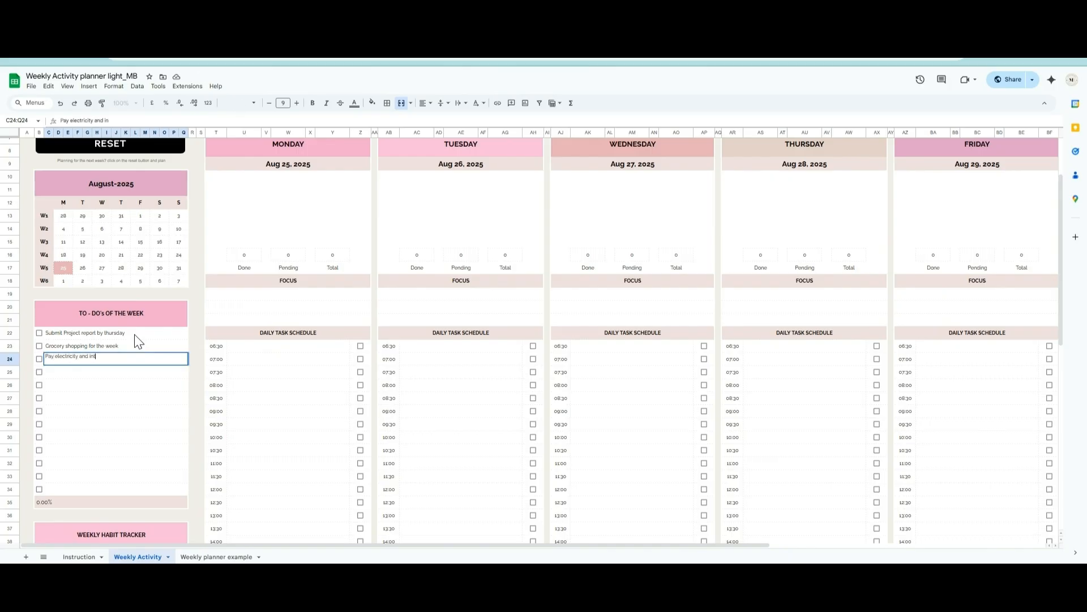
text(ills)
key(Return)
text(Call & s)
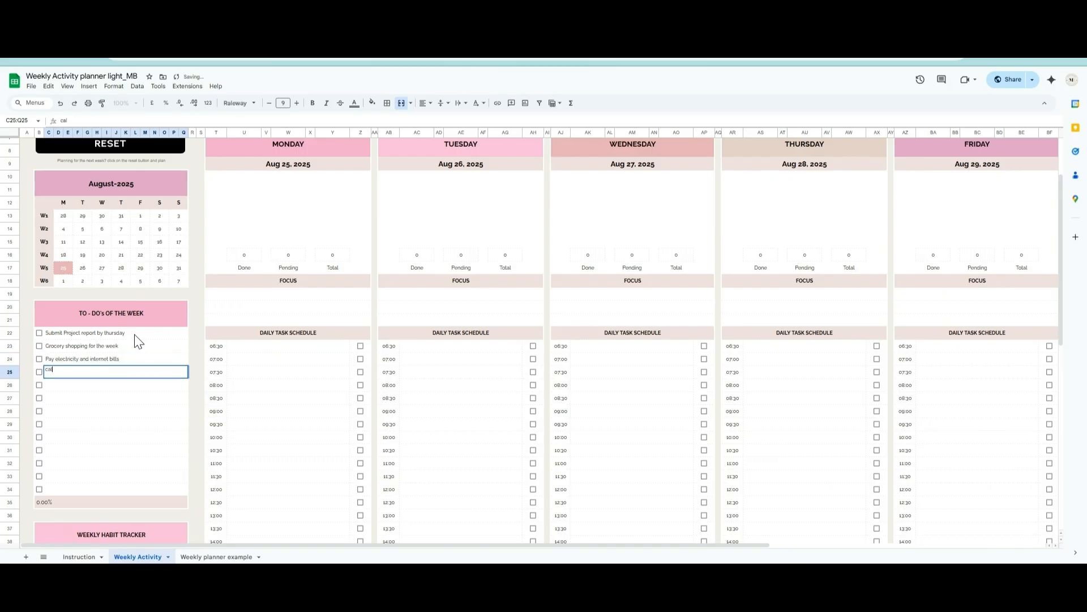
text(chedule doctor's appot.)
key(Return)
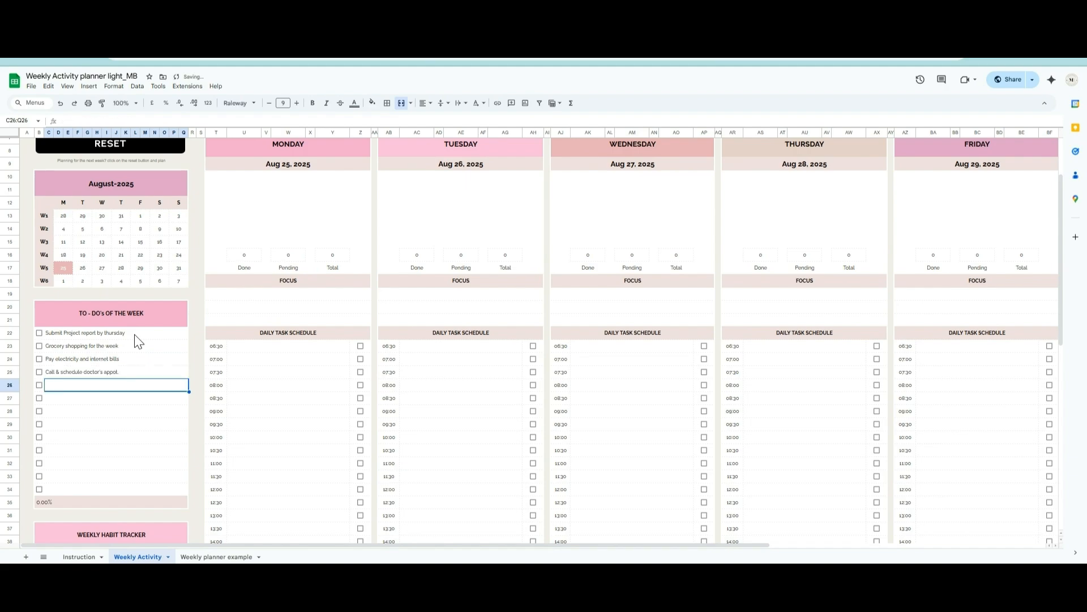
- Add the to-do "Finish reading two chapters of a book" and mark the grocery shopping and doctor's appointment to-dos as done
text(Finish re)
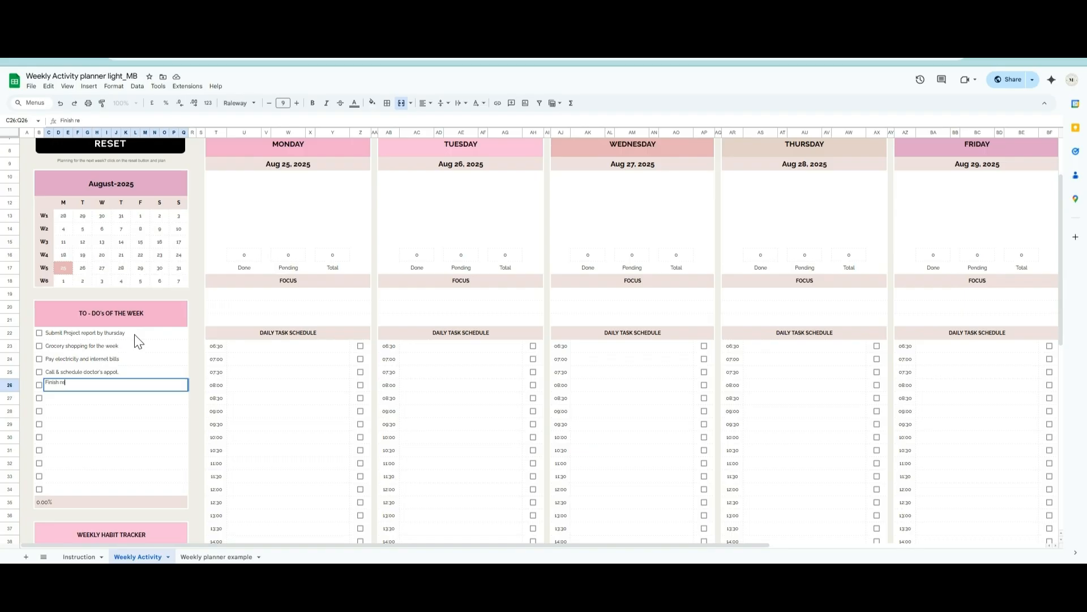
text(ading two chapters of a book)
key(Return)
click(39, 345)
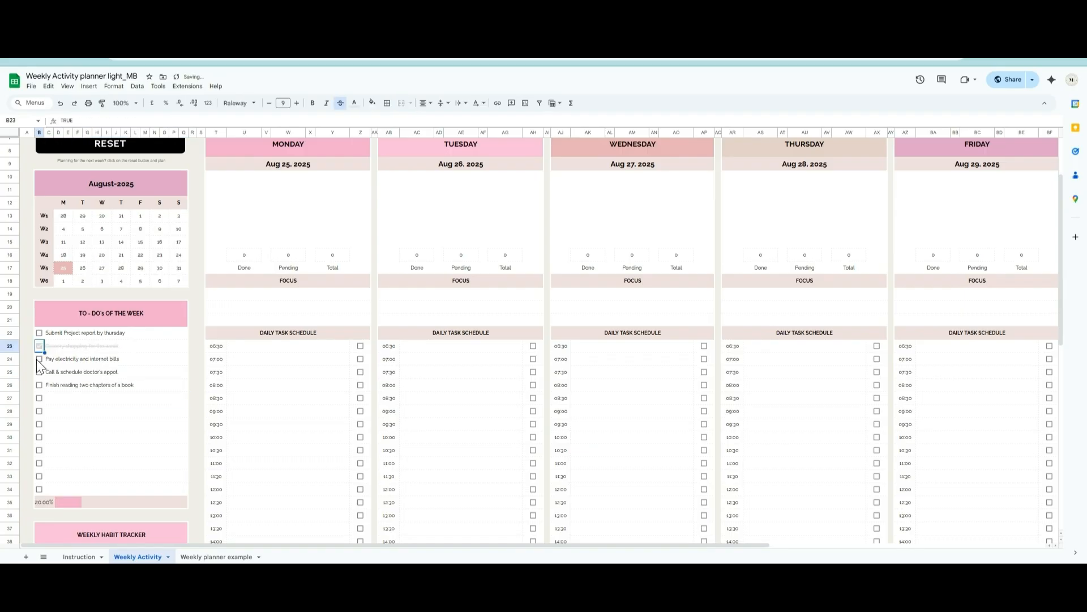
click(39, 372)
- Enter "Drink 8 Glass of water" and "Exercise for atleast 30 Min" as the first two habits in the weekly habit tracker
scroll(120, 408, down, 5)
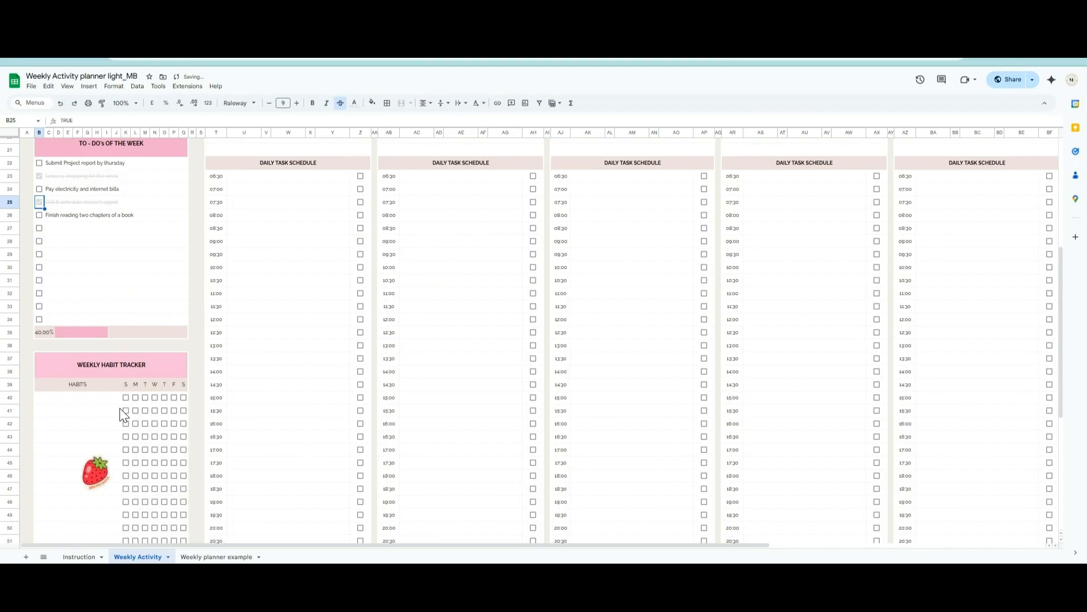
scroll(117, 409, down, 3)
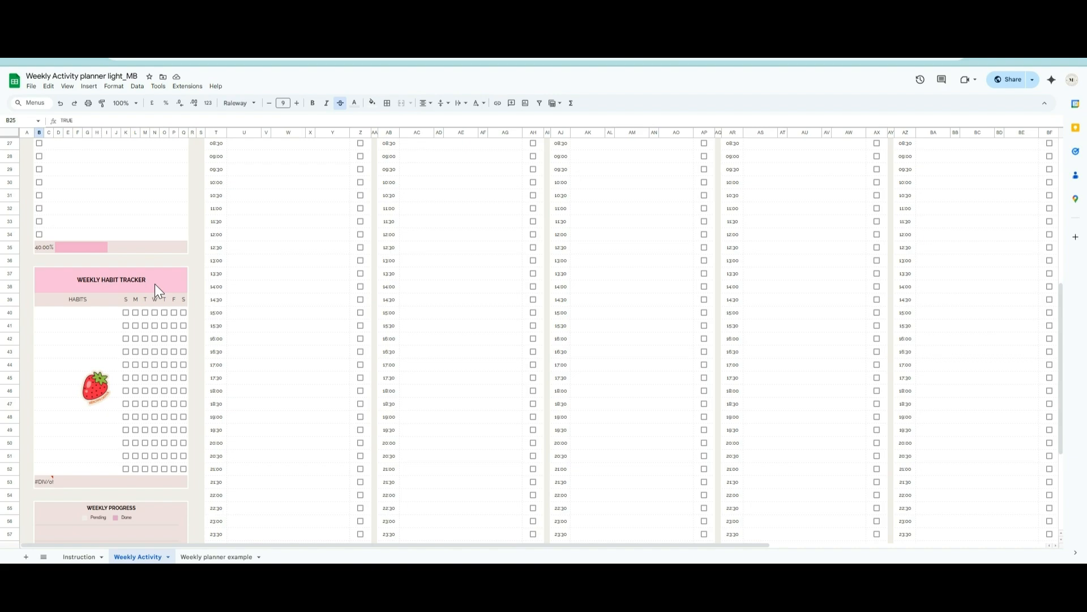
click(91, 315)
text(Drink 8 G)
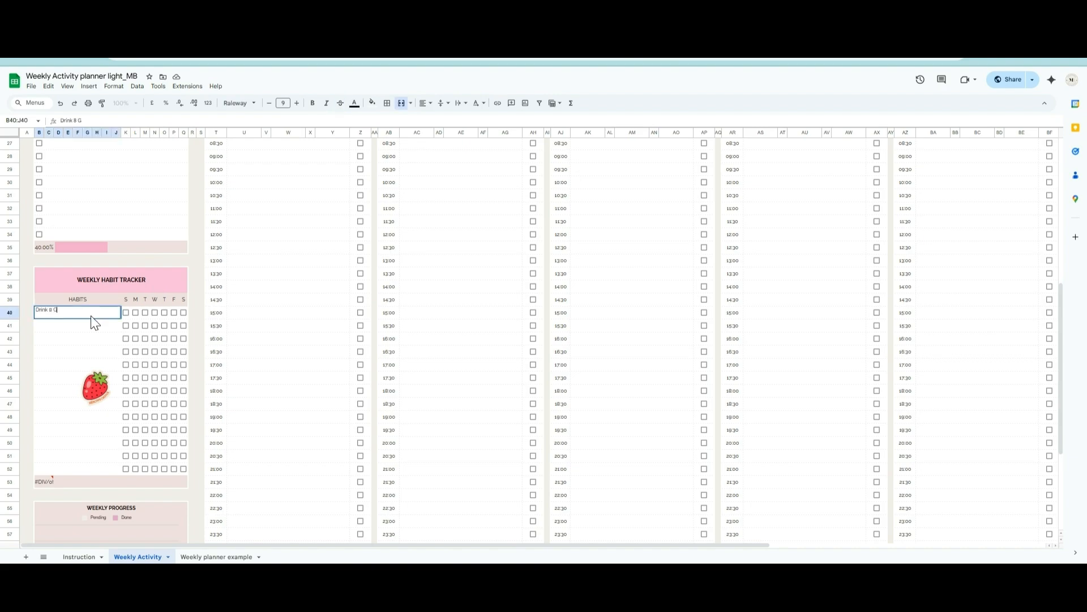
text(lass of water)
key(Return)
text(Exerc)
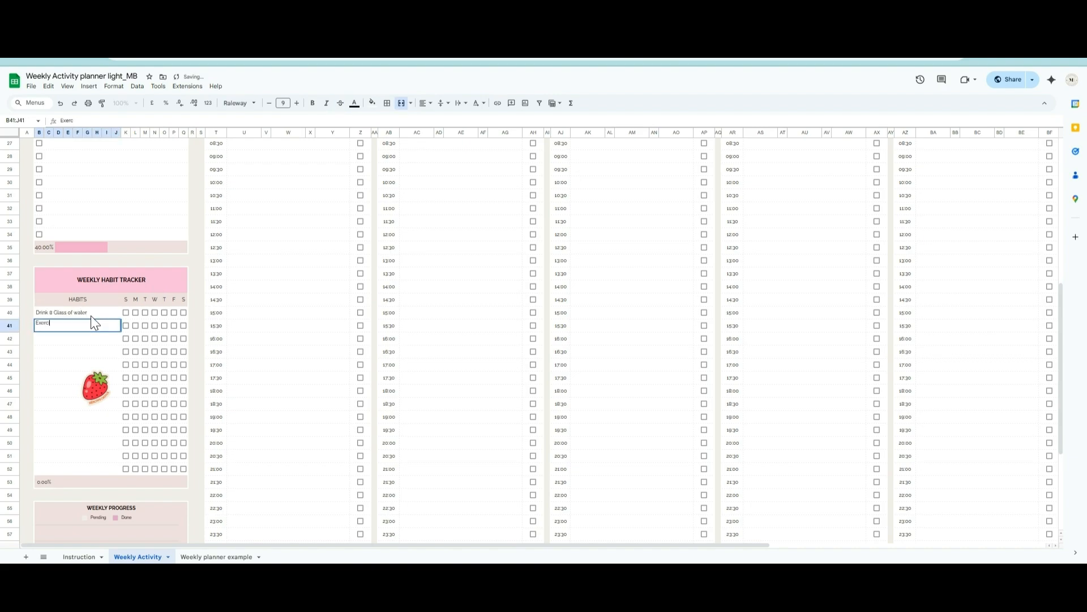
text(ise for alleast 30 mins)
key(Return)
- Add the habits "Read 10 pages of a book" and "Sleep before 11 Pm" to the weekly habit tracker
text(Read 10 pages of a book)
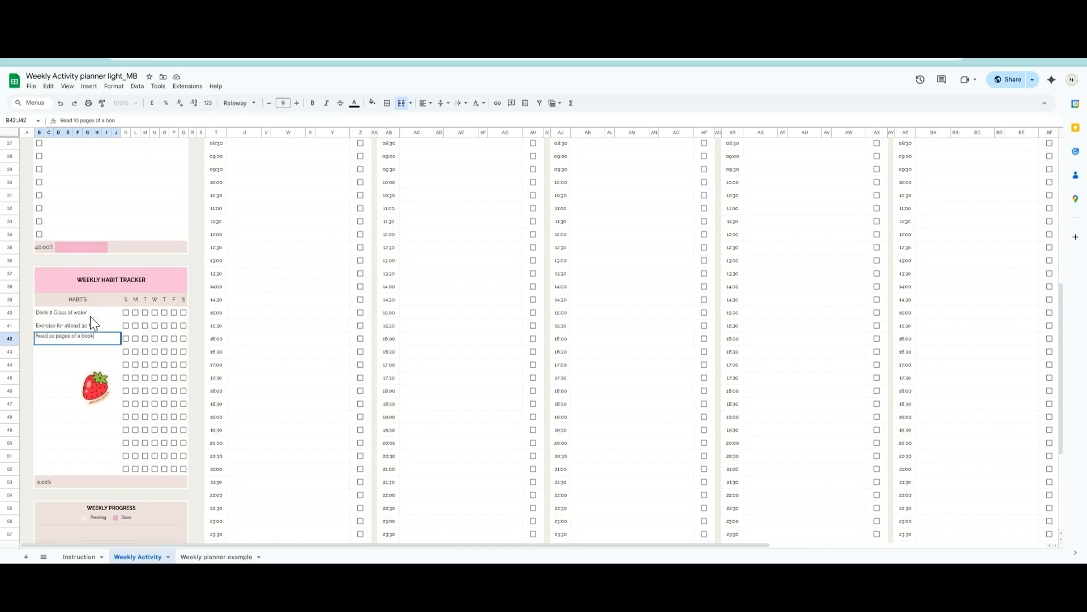
key(Return)
text(Sleep before 11 Pm)
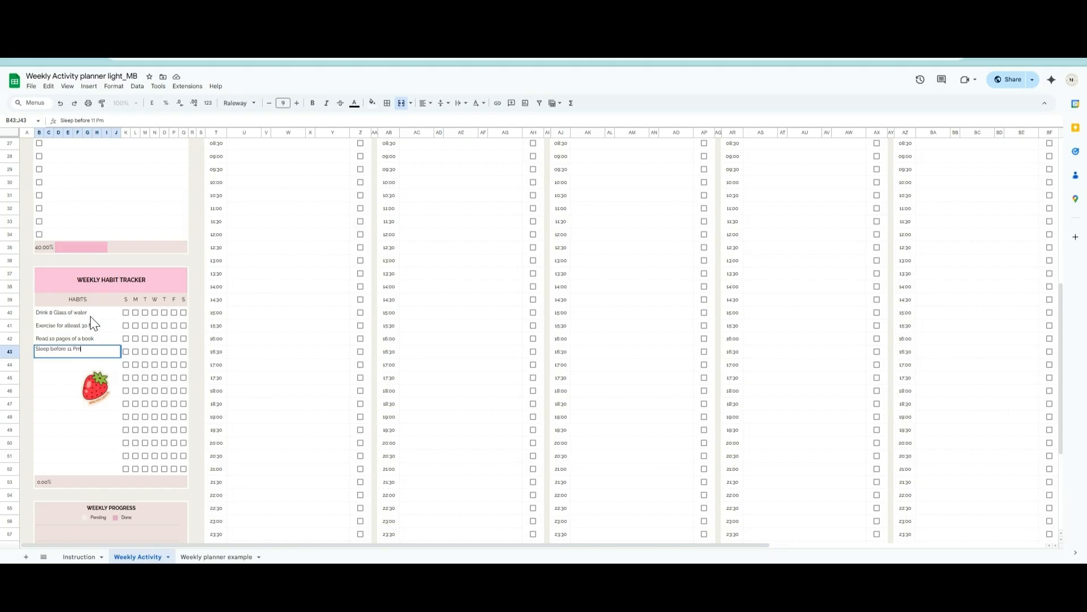
key(Return)
- Add the habits "No Junk Food", "Practice meditation for 10 Min" and "Write daily journal notes", and move the strawberry sticker clear of the text
text(No Junk Food)
key(Return)
text(Practice M)
text(editation for 10)
key(Return)
text(Write daily journal entry)
key(Return)
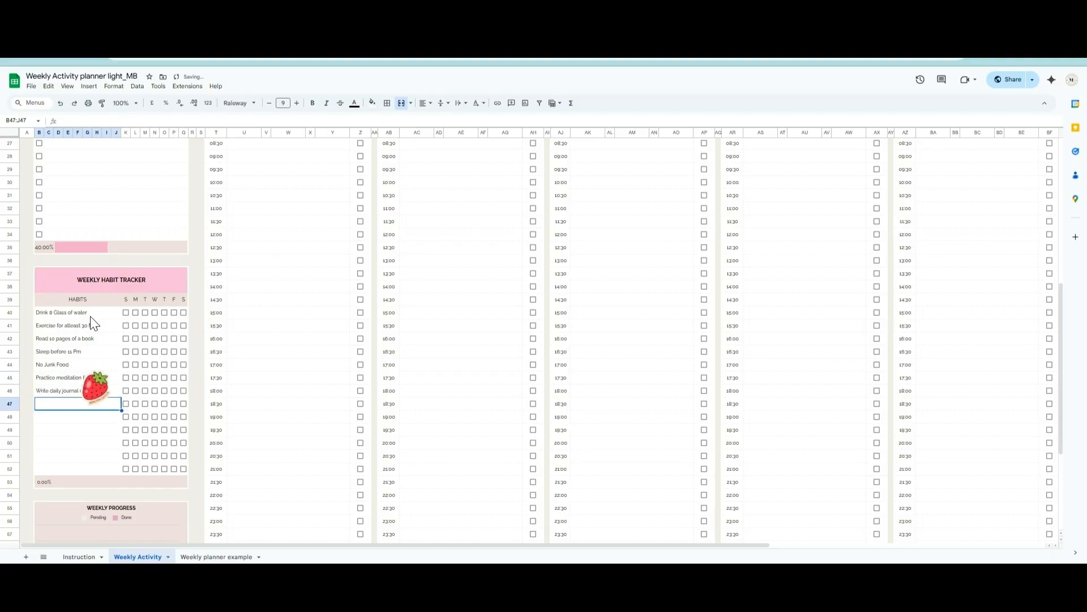
drag(94, 385, 101, 406)
click(105, 315)
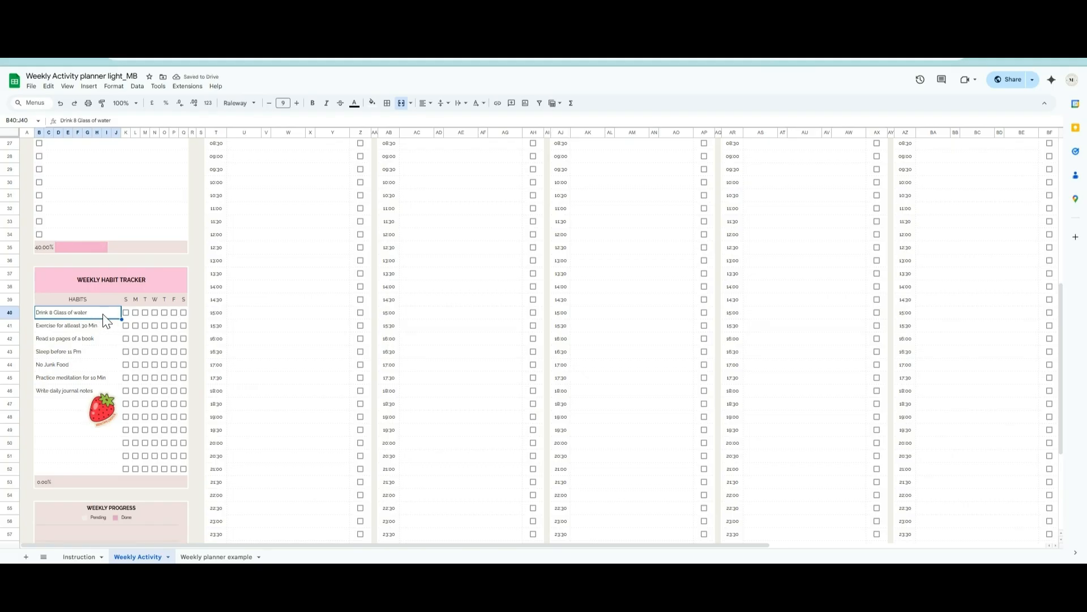
- Mark the water habit done for Sunday, Tuesday, Wednesday and Friday, and the exercise habit for Monday, Wednesday, Thursday and Friday
click(126, 312)
click(145, 313)
click(155, 313)
click(174, 313)
click(135, 325)
click(155, 326)
click(164, 325)
click(174, 326)
- Mark the reading habit done Sunday through Friday, the sleep habit for Monday, Wednesday and Friday, and No Junk Food for Monday
click(165, 339)
click(174, 339)
click(135, 352)
click(155, 351)
click(174, 351)
click(136, 365)
- Look over the weekly progress chart and Monday's focus, daily task schedule and notes sections
scroll(136, 375, down, 3)
scroll(302, 336, up, 6)
scroll(274, 334, up, 5)
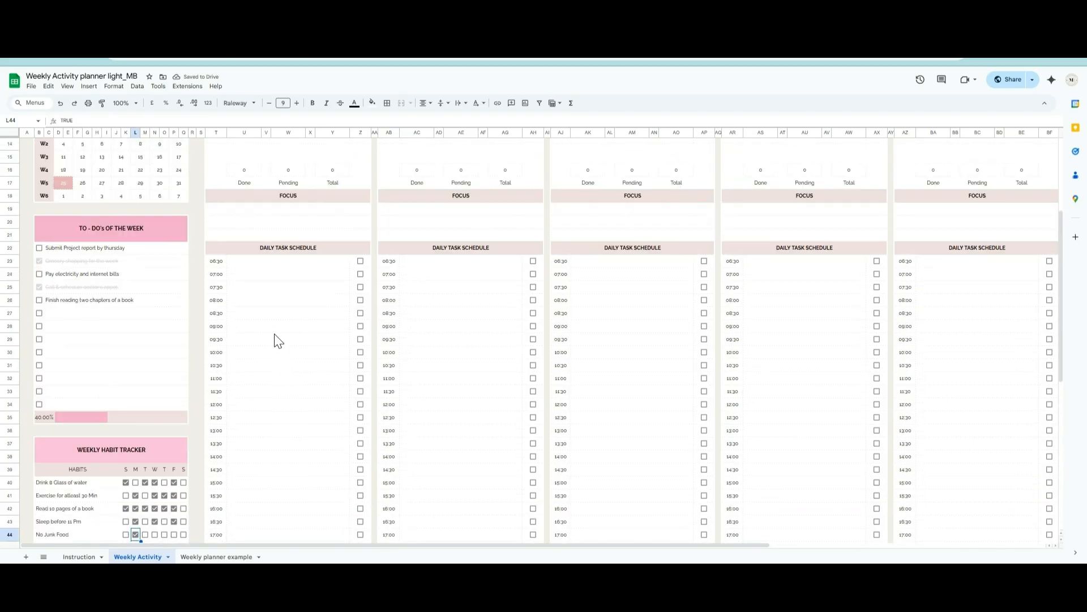
scroll(275, 340, down, 2)
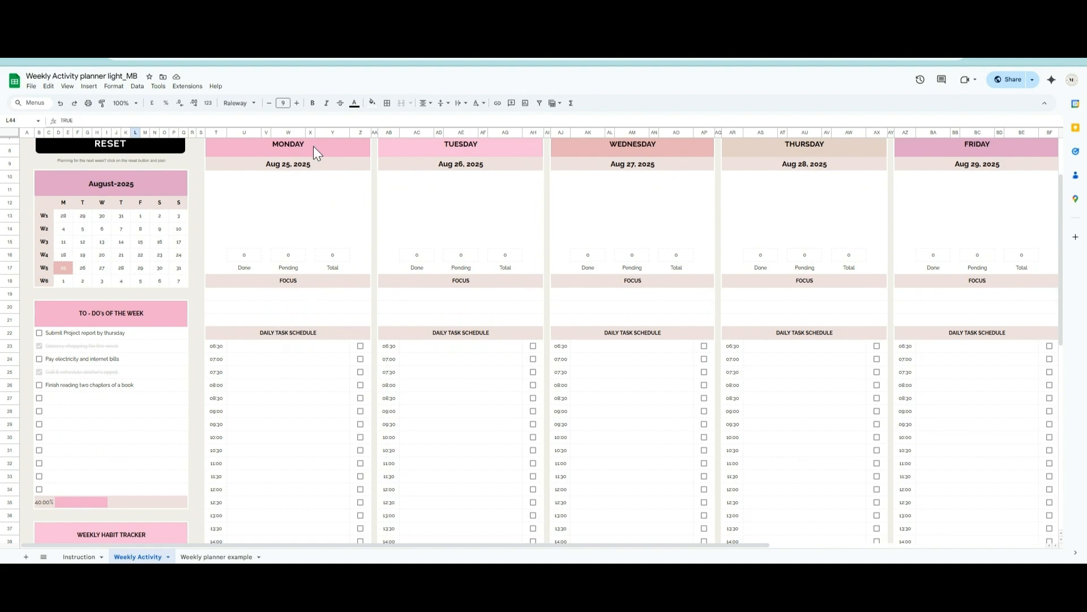
scroll(314, 146, up, 2)
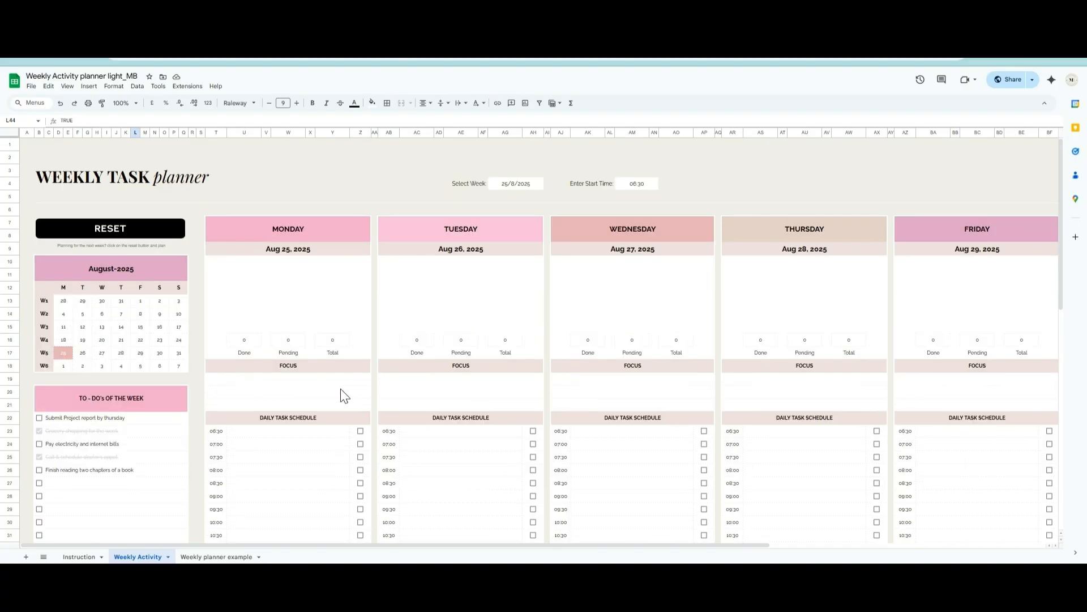
scroll(334, 365, down, 2)
click(296, 303)
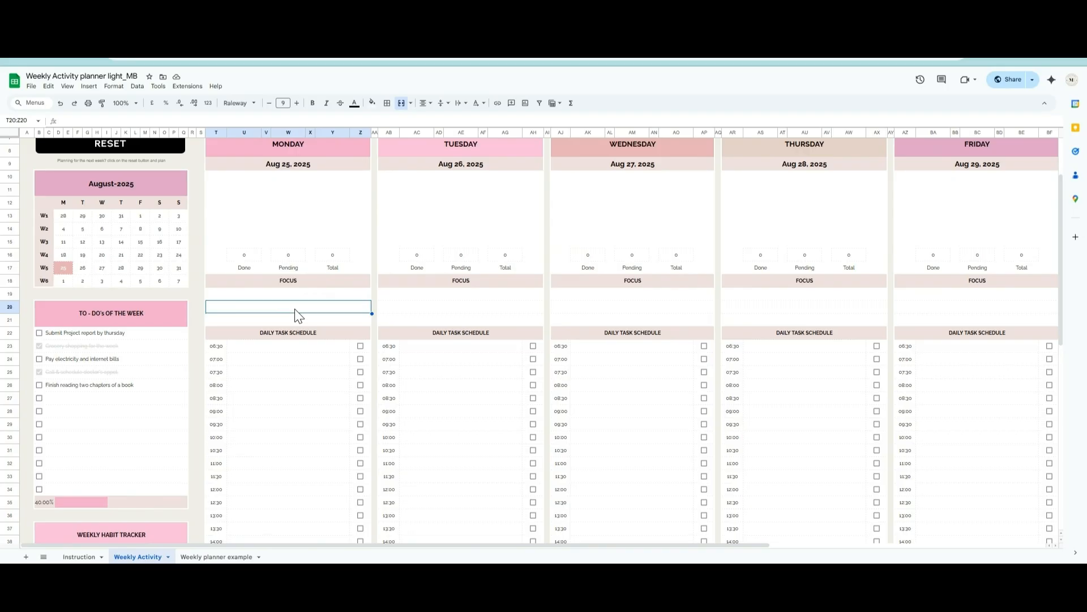
scroll(292, 311, down, 2)
click(252, 263)
scroll(272, 311, down, 2)
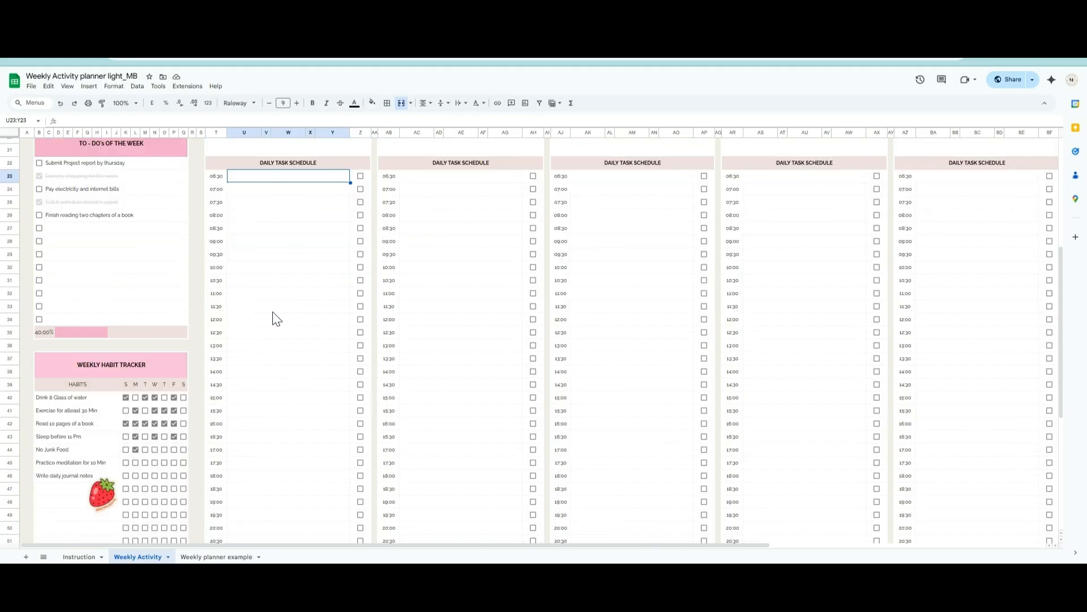
scroll(273, 312, down, 6)
click(291, 388)
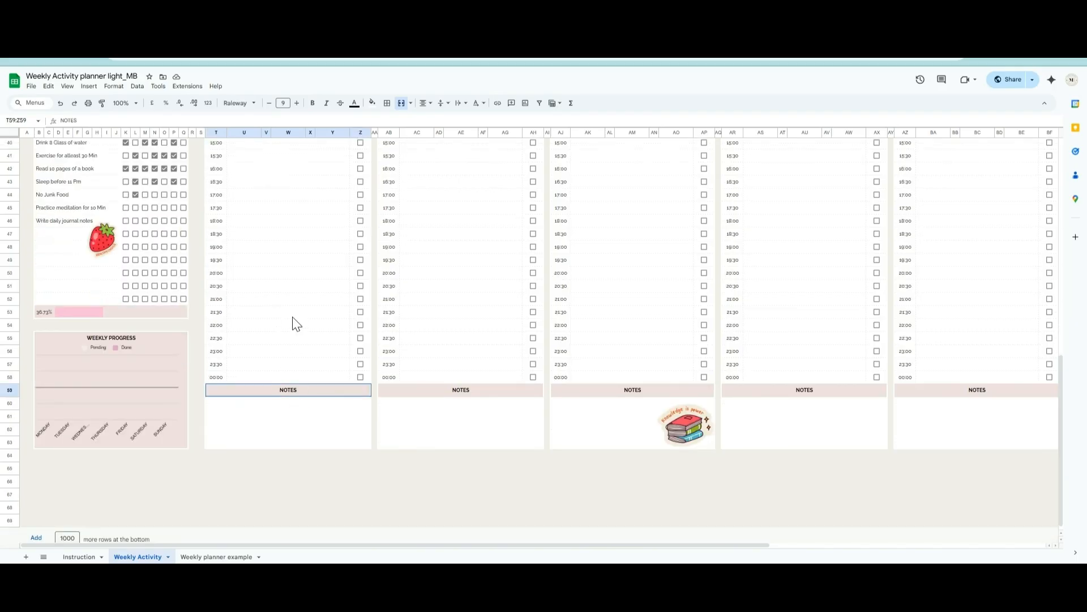
scroll(292, 317, up, 2)
scroll(291, 314, up, 8)
- Enter "Finish Project report & client update" as Monday's focus
click(281, 304)
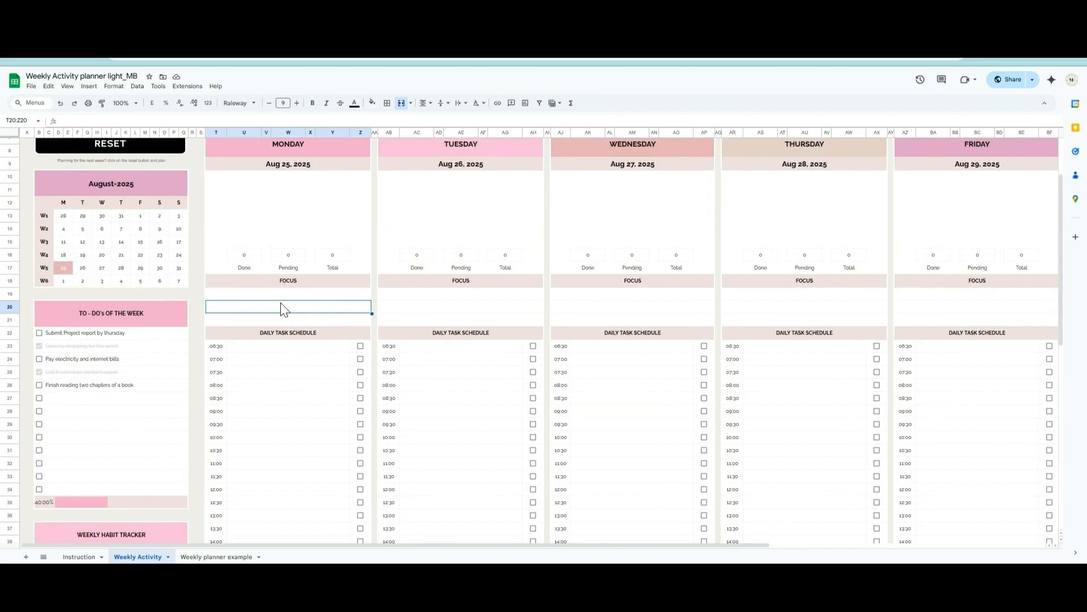
text(Finish)
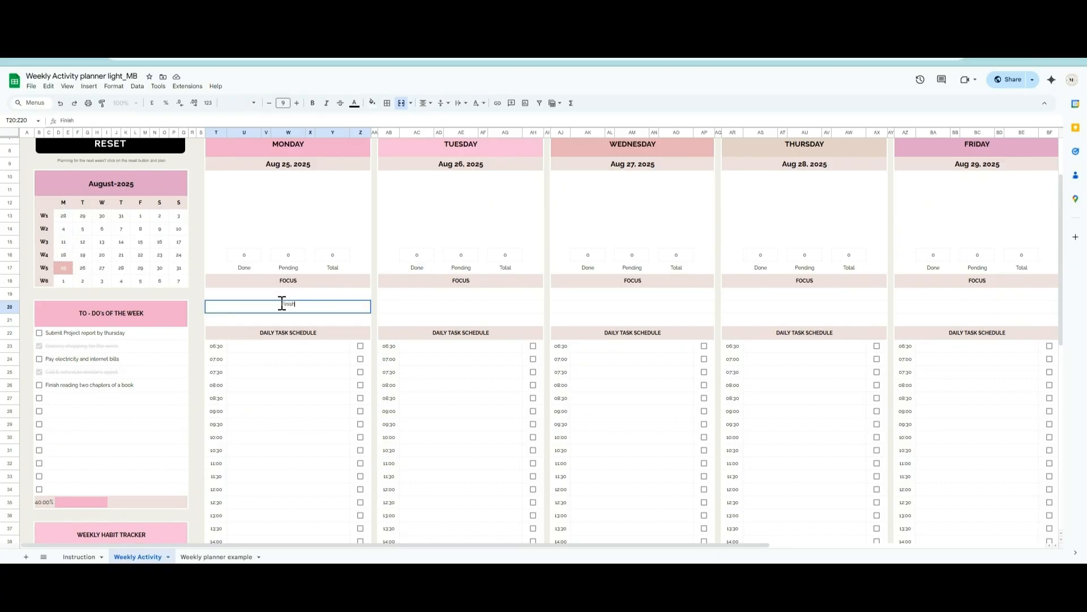
text( Project report & client update)
key(Return)
- Schedule "Morning Walk" at 07:00 and "Team Meeting" at 10:00 in Monday's daily task schedule
key(Down)
key(Down)
key(Down)
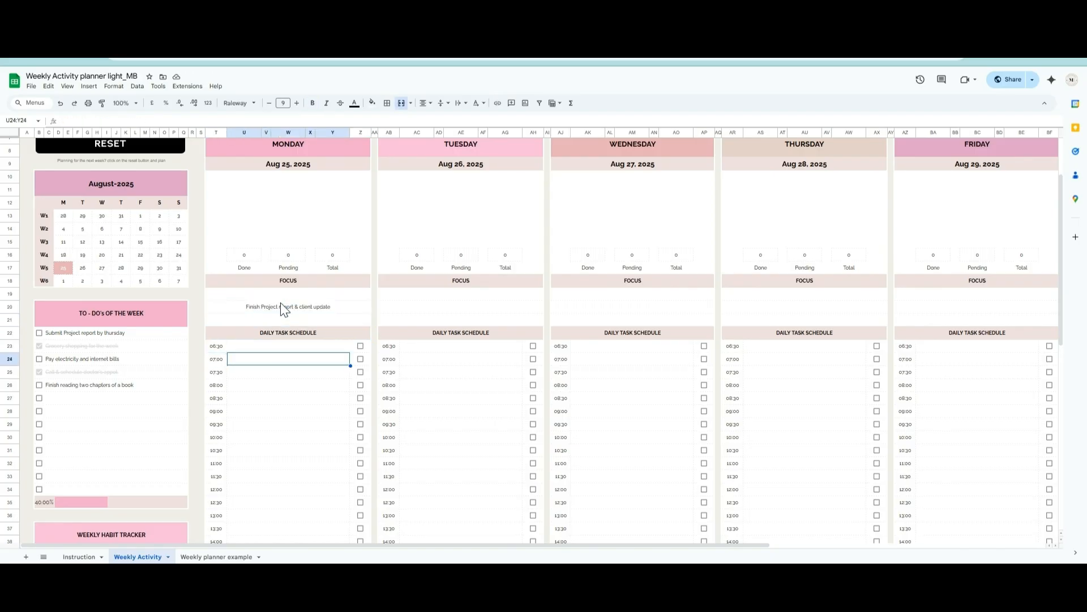
text(Morning Walk)
key(Return)
key(Down)
key(Down)
key(Down)
key(Down)
key(Down)
text(Team Meeting)
key(Return)
- Schedule "Lunch" at 13:00 and "Project Work" at 14:00 in Monday's daily task schedule
key(Down)
key(Down)
key(Down)
key(Down)
key(Down)
text(Lunch)
key(Return)
key(Down)
text(Project Work)
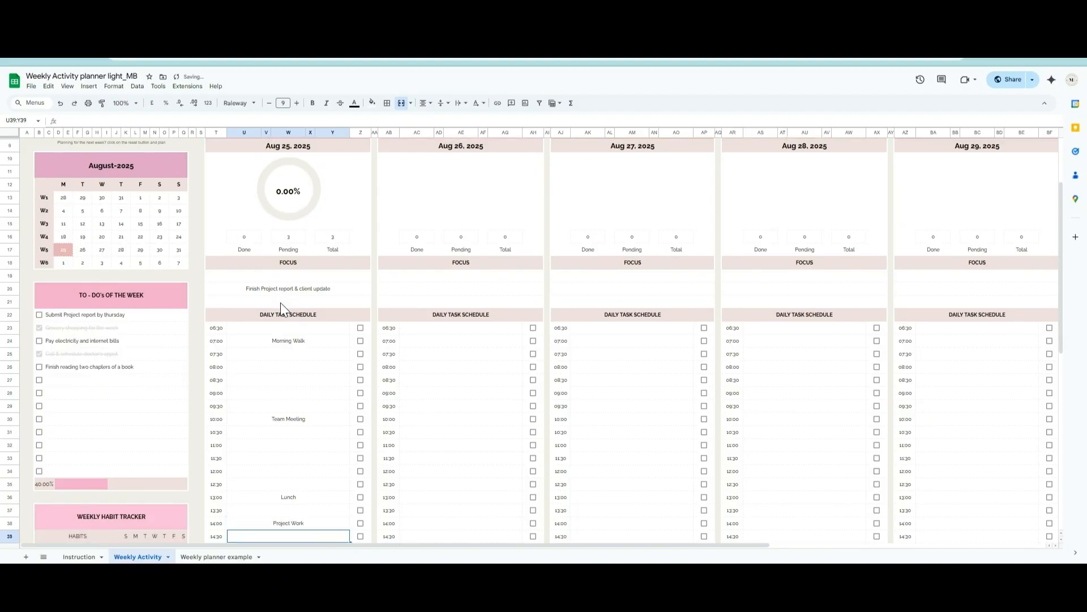
key(Return)
key(Down)
key(Down)
key(Down)
key(Down)
- Enter "Presentation Preparation and brain storming" as Wednesday's focus
scroll(281, 303, up, 2)
click(629, 306)
text(Presentation Preparation and brain storming)
key(Return)
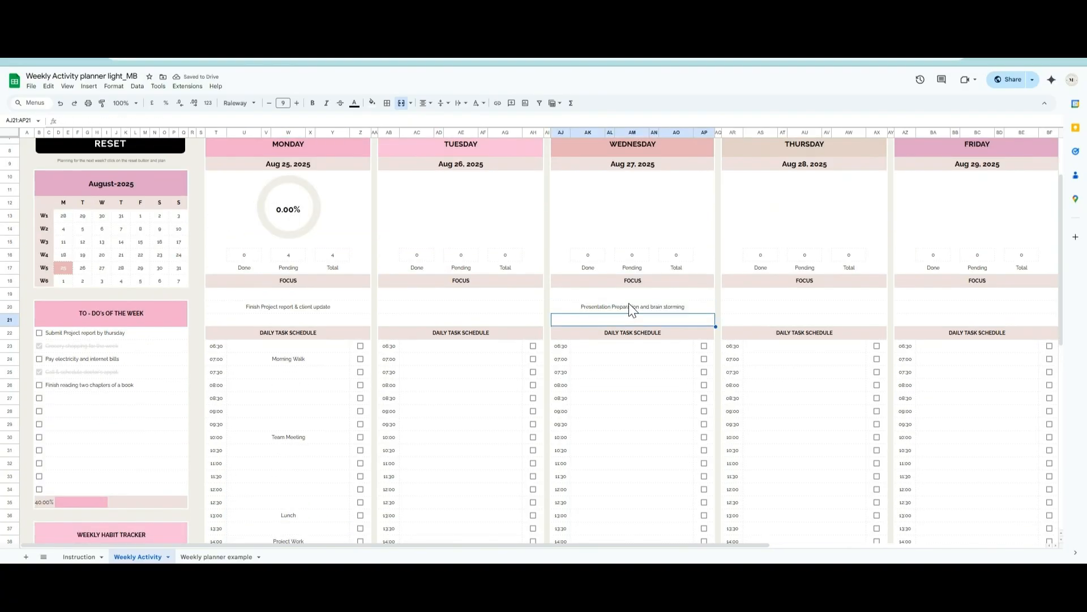
- Schedule "Slides design idea" at 08:00 and "Slide design" at 10:00 in Wednesday's daily task schedule
click(627, 389)
text(Slides design idea)
key(Return)
key(Down)
key(Down)
key(Down)
text(Slide design)
key(Return)
- Schedule "Lunch" at 13:00 in Wednesday's daily task schedule
key(Down)
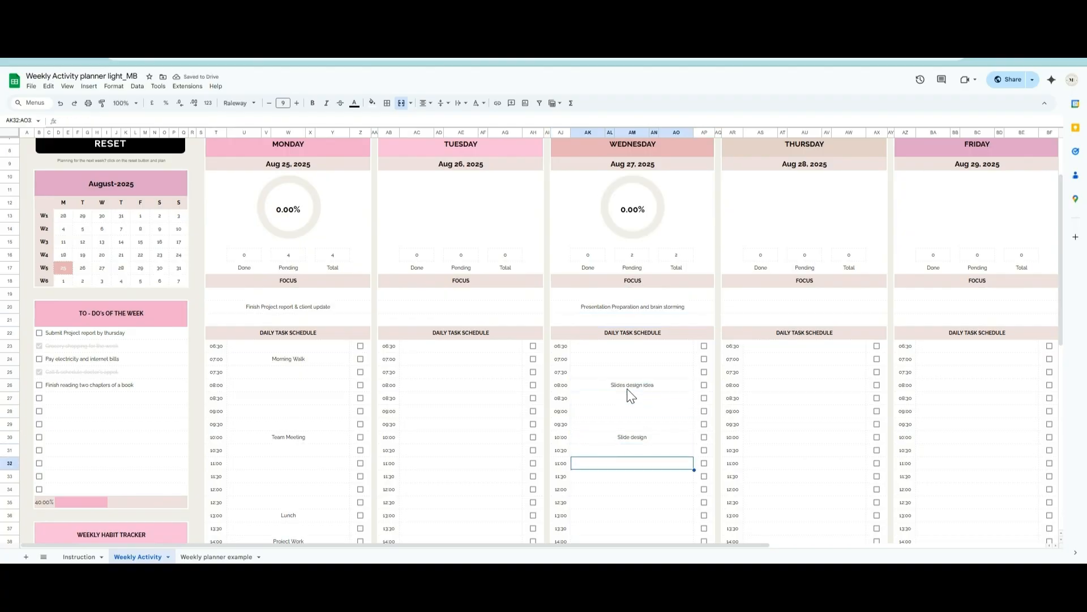
key(Down)
key(Down)
key(Down)
key(Down)
key(Down)
scroll(625, 391, down, 4)
click(626, 348)
text(Lunch)
key(Return)
- Schedule "Brainstorming" at 14:00 and "review with manager" at 15:30 in Wednesday's daily task schedule
key(Down)
text(Brainstorming)
key(Return)
key(Down)
key(Down)
text(review with manager)
key(Return)
- Enter "Family time and personal projects" as Saturday's focus
scroll(763, 429, up, 4)
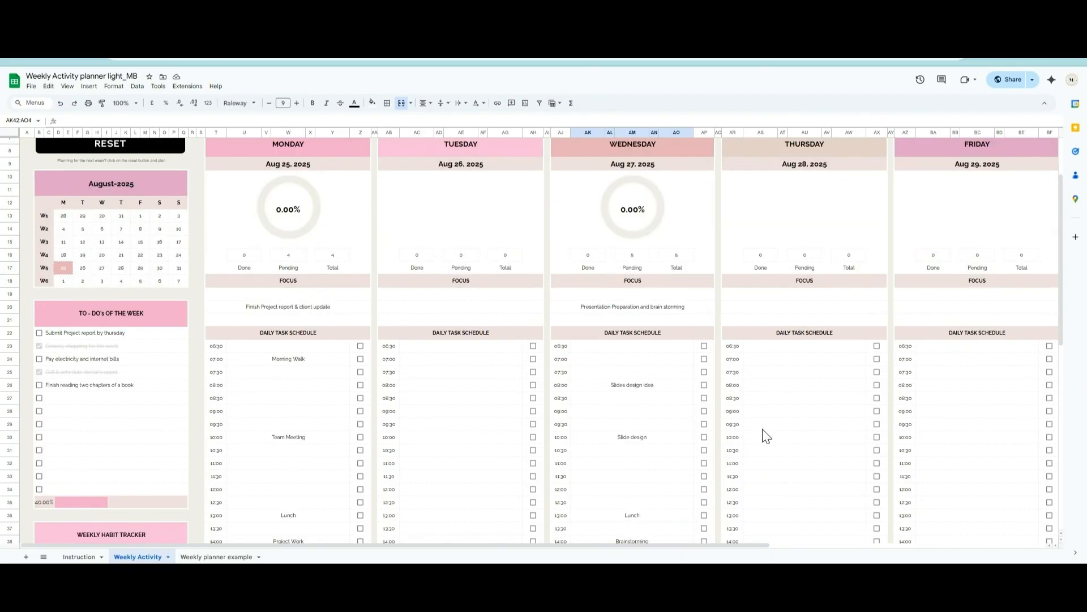
drag(760, 546, 1035, 545)
click(765, 304)
text(Family time and personal projects)
key(Return)
- Schedule "Morning walk" at 07:00 and "Household task" at 09:00 in Saturday's daily task schedule
click(767, 360)
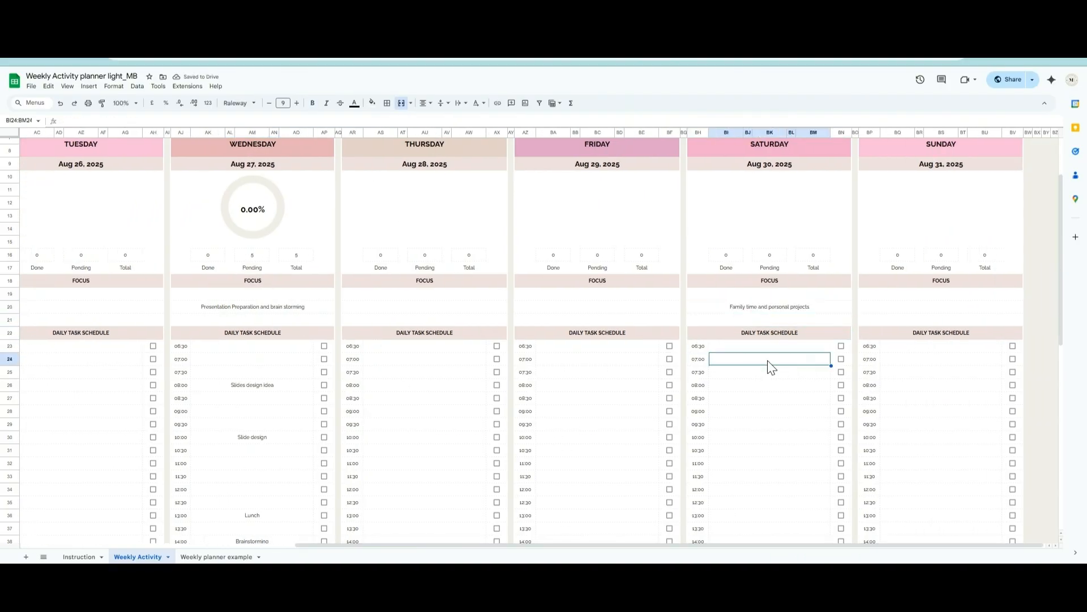
text(Morning walk)
key(Return)
key(Down)
key(Down)
key(Down)
text(H)
text(k)
key(Return)
- Schedule "Lunch" at 13:00 and "Grocery shopping" at 15:00 in Saturday's daily task schedule
key(Down)
key(Down)
key(Down)
key(Down)
key(Down)
key(Down)
key(Down)
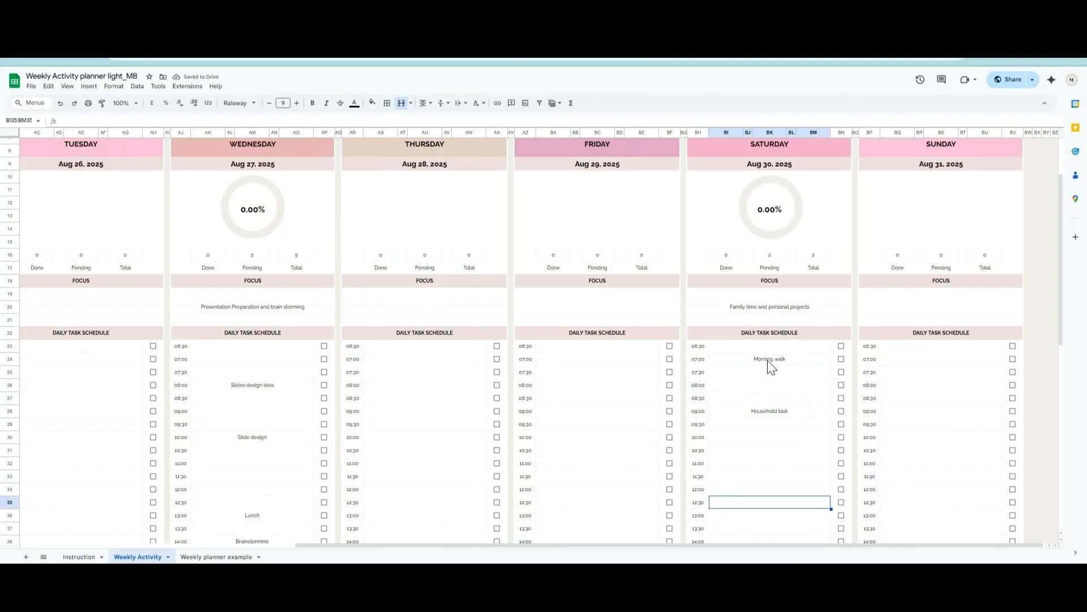
scroll(768, 372, down, 3)
text(Lunch)
key(Return)
key(Down)
key(Down)
key(Down)
text(Grocery shopping)
key(Return)
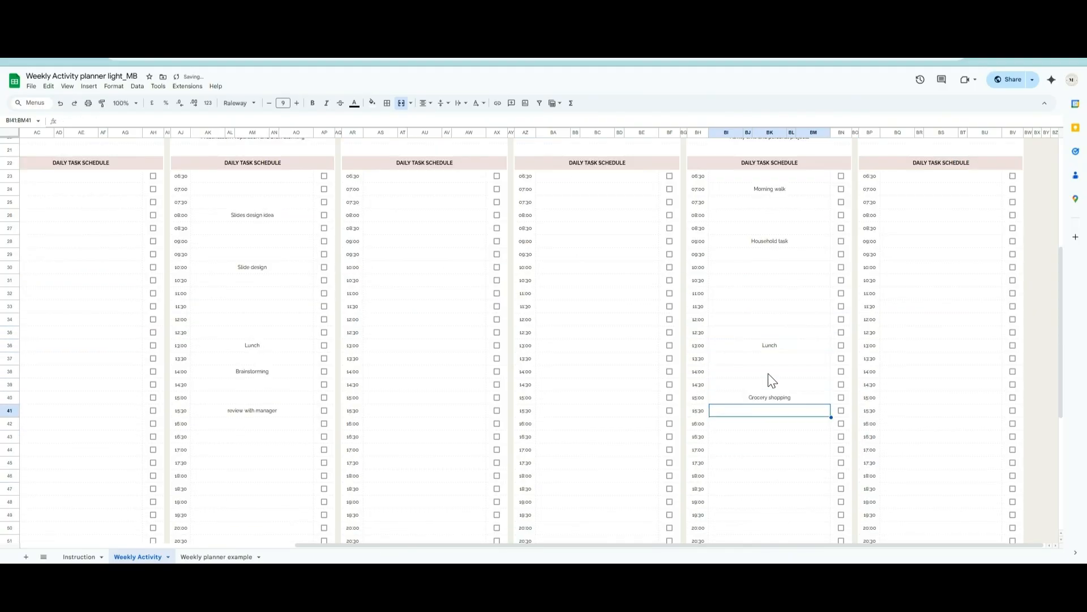
- Schedule "Go out and have fun with friends" at 18:00 in Saturday's daily task schedule
scroll(768, 372, down, 3)
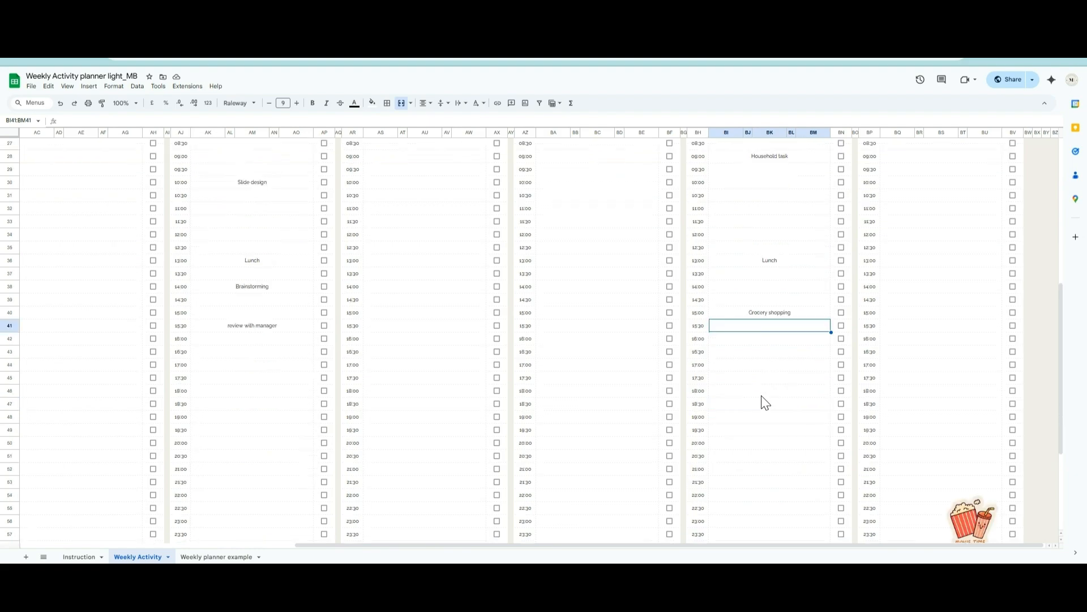
key(Down)
key(Down)
key(Down)
key(Down)
key(Down)
text(Go out and have fun with friends)
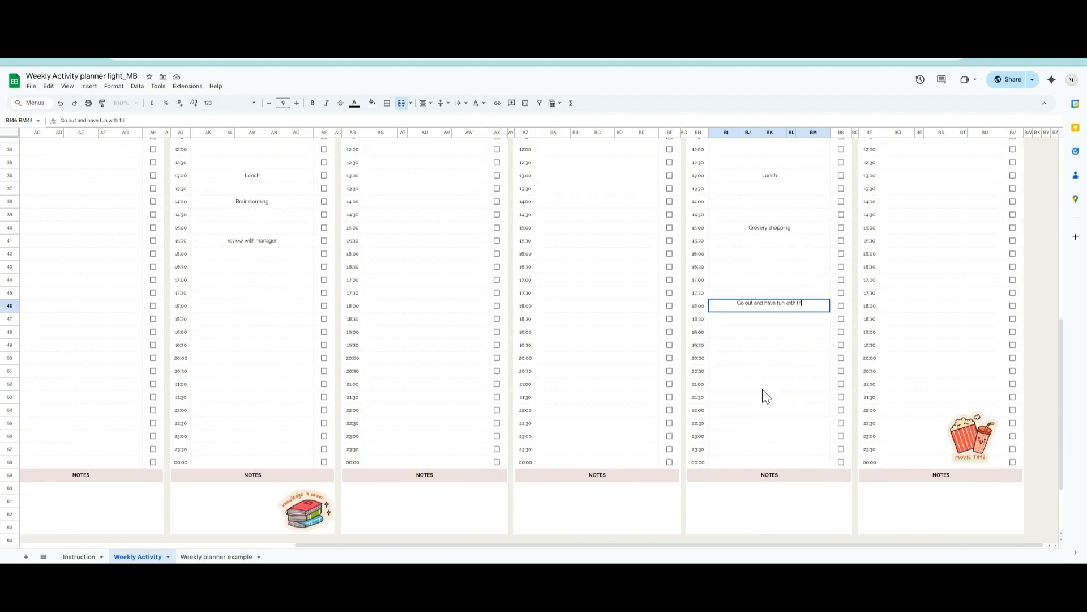
key(Return)
- Schedule "Movie Time" at 20:00 in Saturday's daily task schedule
key(Down)
key(Down)
key(Down)
text(Movie Time)
key(Return)
- Move the popcorn sticker from Sunday's column to just below the "Movie Time" entry in Saturday's schedule
click(976, 428)
drag(976, 429, 808, 371)
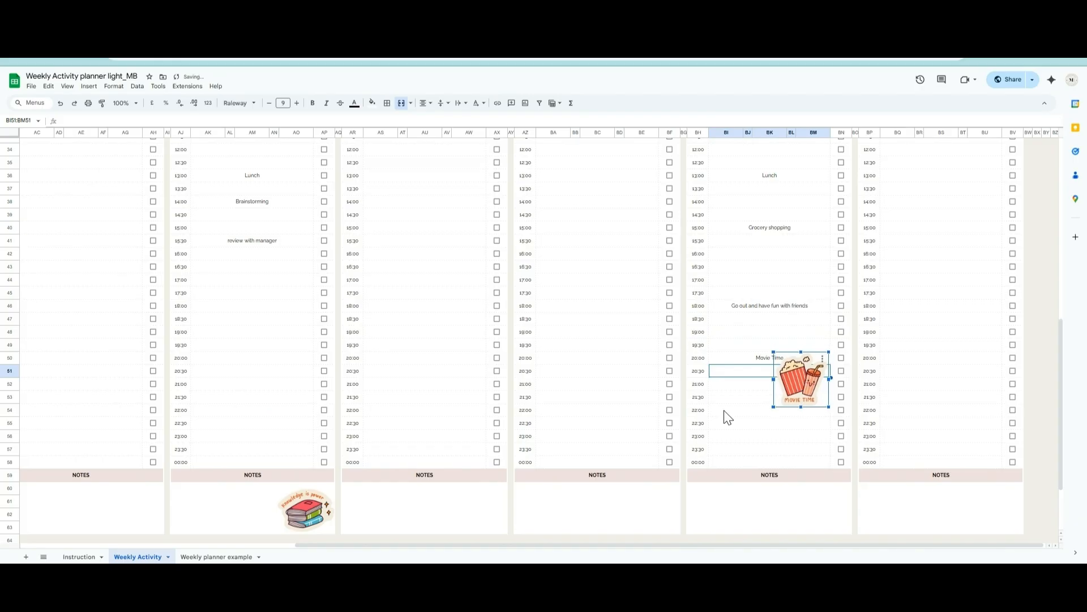
click(815, 409)
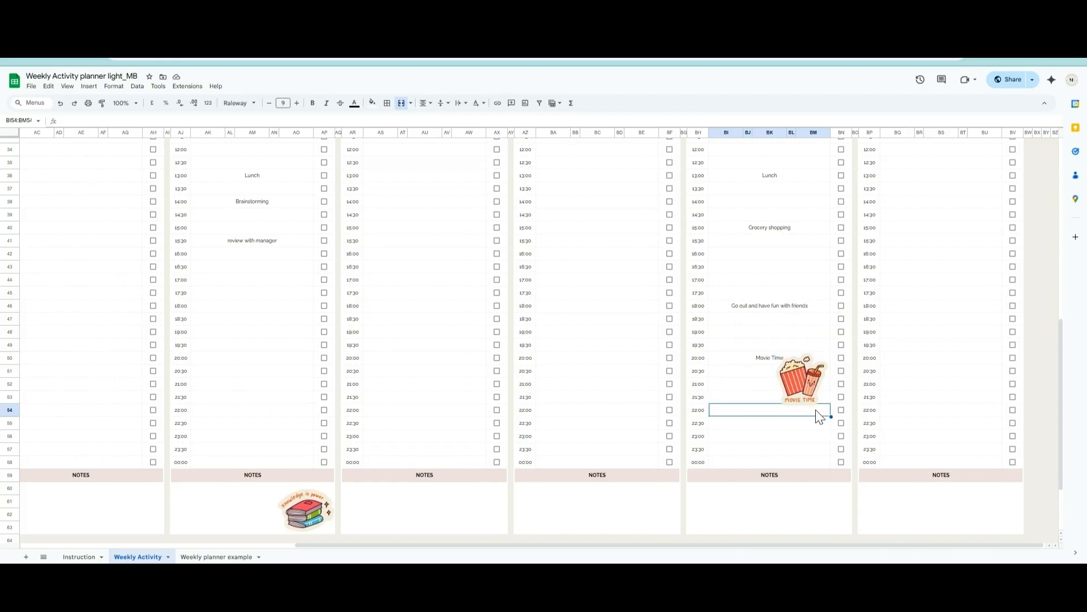
- Mark Saturday's "Grocery shopping" and "Household task" and Wednesday's "Slides design idea" and "Slide design" as done
scroll(840, 311, up, 3)
click(841, 311)
scroll(837, 300, up, 6)
click(841, 326)
click(324, 299)
click(324, 352)
- Mark "Morning Walk", "Team Meeting" and "Lunch" as done in Monday's daily task schedule
drag(772, 545, 521, 545)
click(328, 274)
click(329, 352)
click(329, 430)
- Check the weekly progress chart and mark Monday's "Project Work" at 14:00 as done
scroll(320, 430, down, 6)
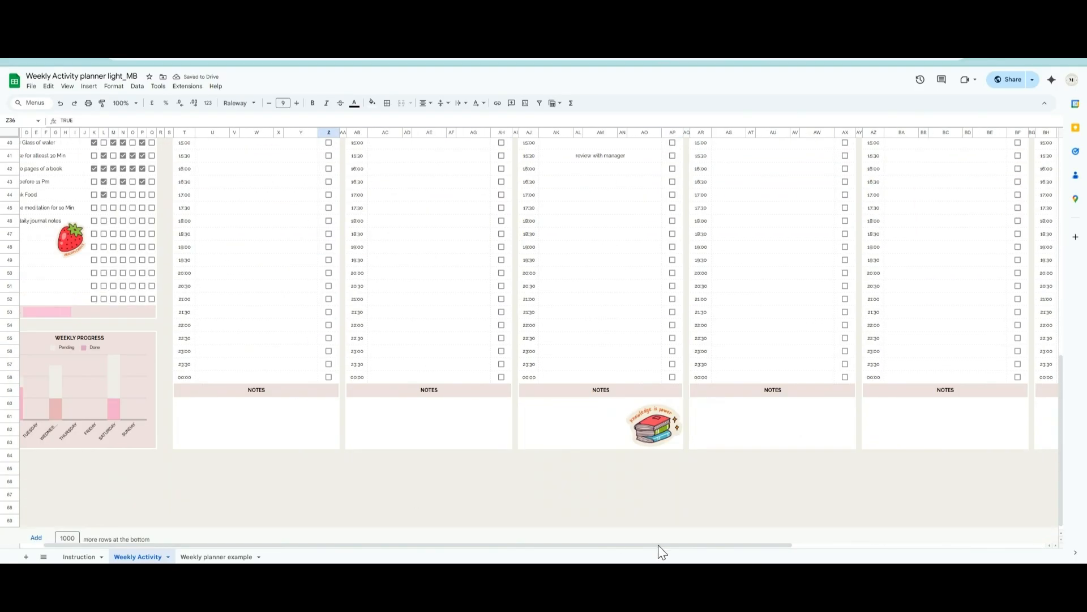
click(101, 545)
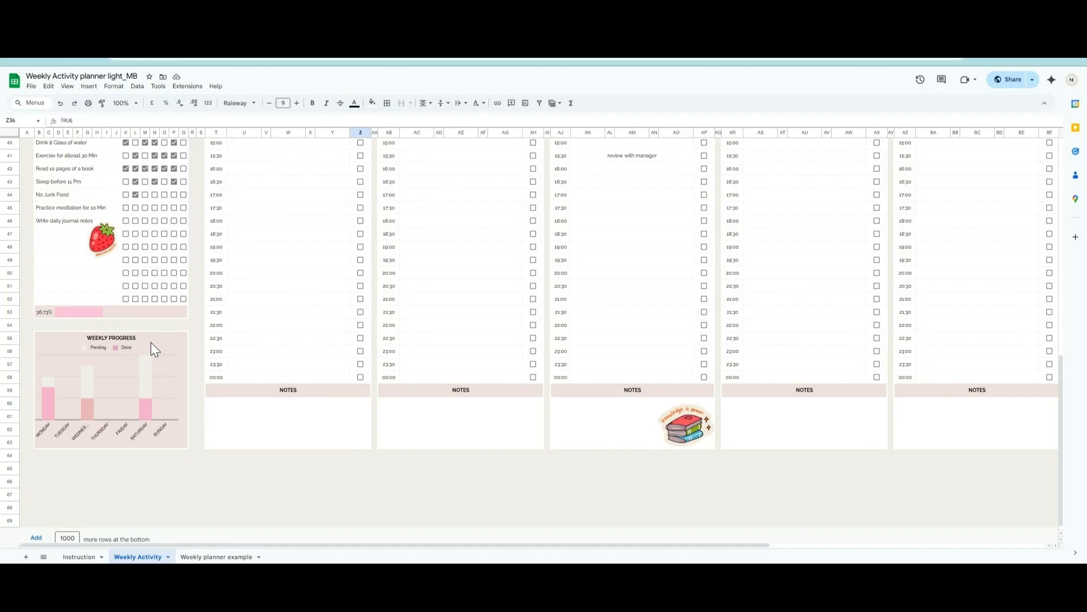
scroll(118, 388, up, 10)
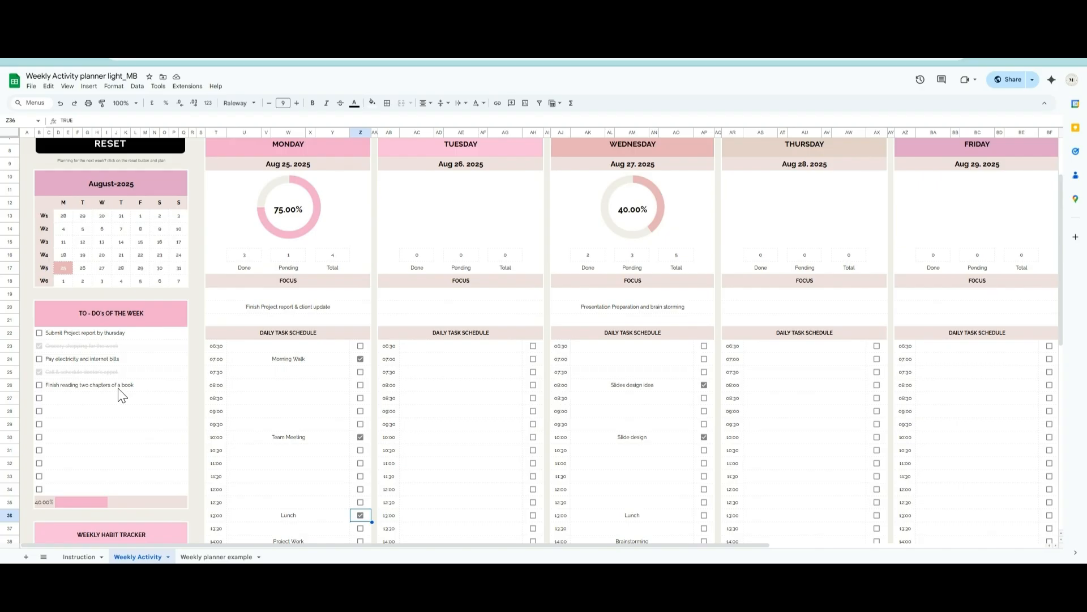
scroll(366, 369, down, 4)
click(361, 371)
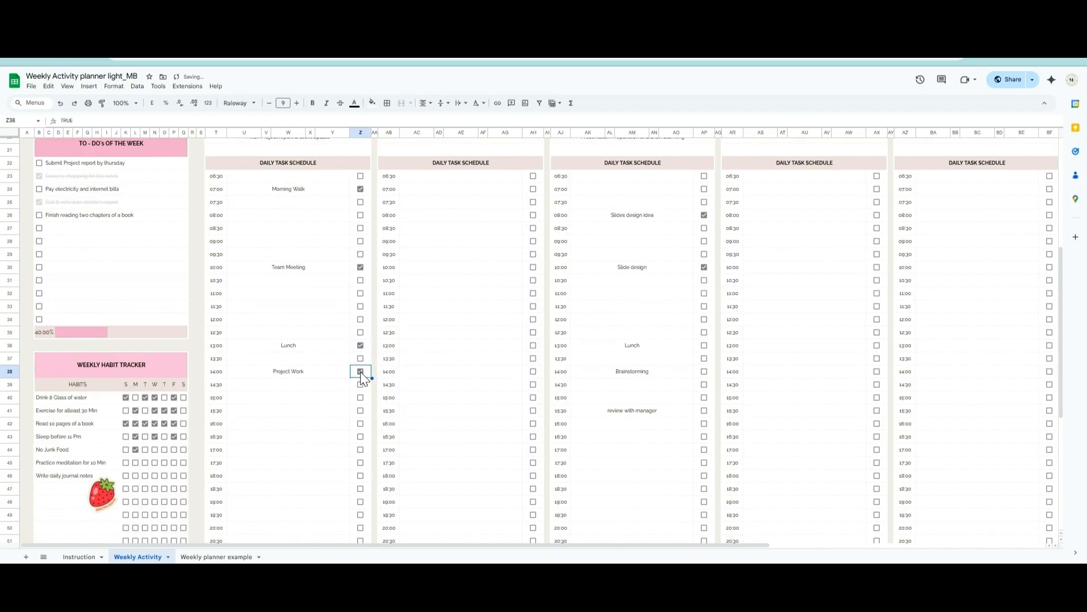
- Check off "Practice meditation for 10 Min" for Wednesday in the weekly habit tracker
click(155, 462)
scroll(151, 458, down, 5)
scroll(432, 345, up, 12)
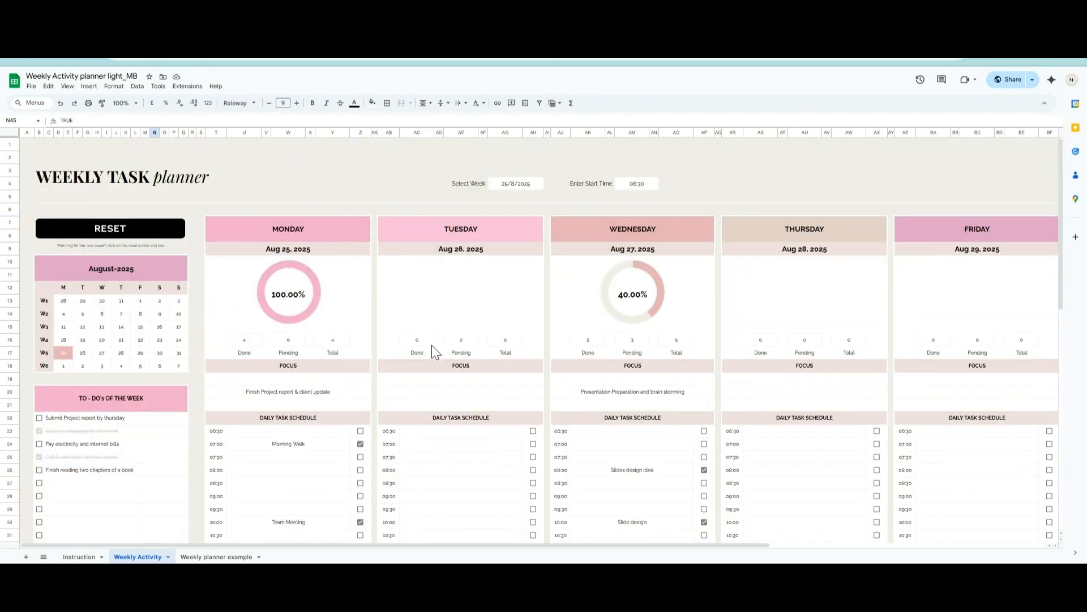